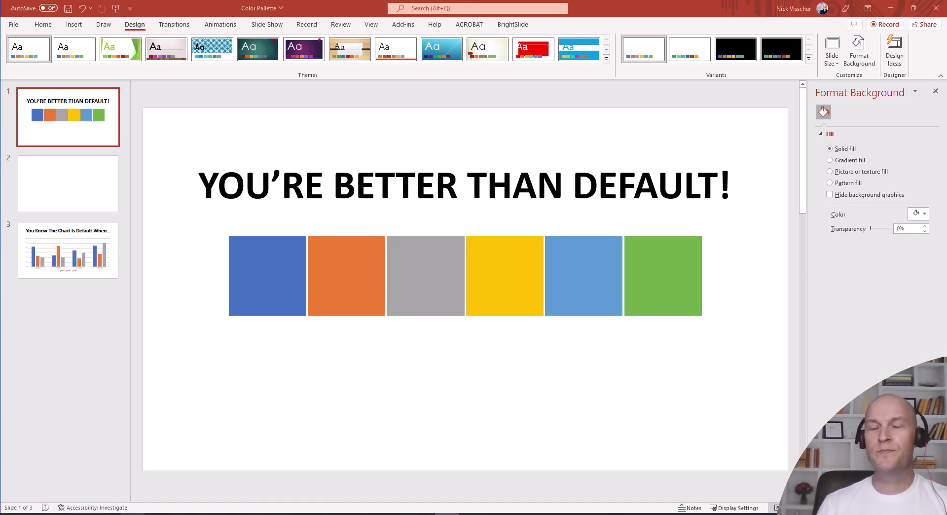
- Switch to Chrome, where the Coolors trending palettes page is open
{"action": "left_click", "coordinate": [132, 473]}
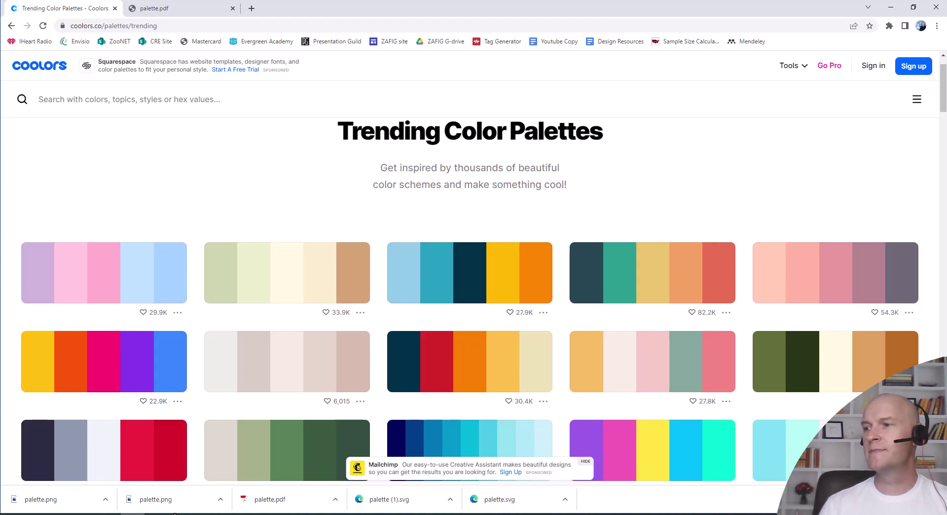
- Export the light blue-to-orange trending palette as an image and download it
{"action": "left_click", "coordinate": [543, 312]}
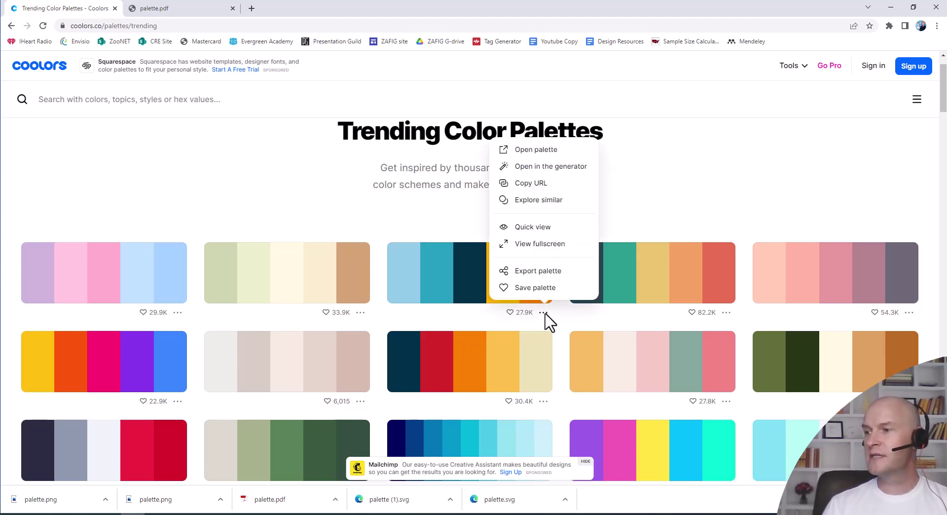
{"action": "left_click", "coordinate": [581, 270]}
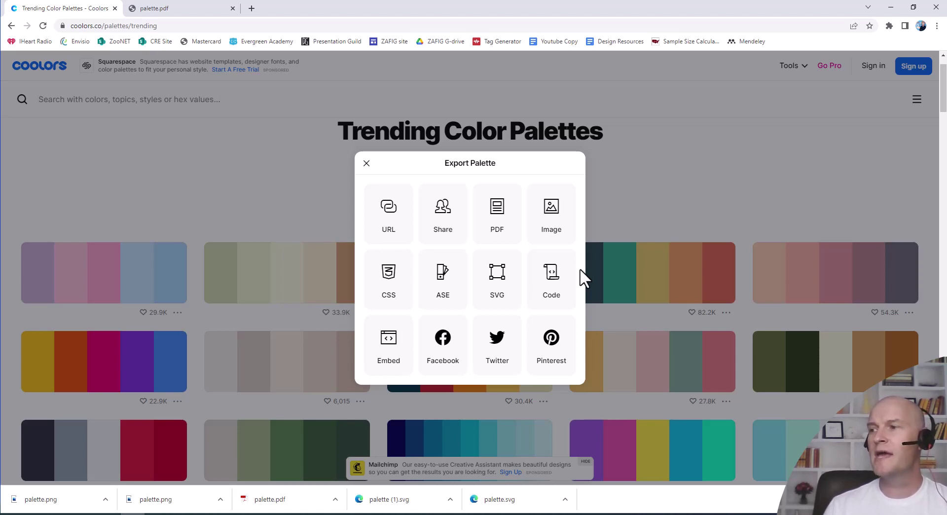
{"action": "left_click", "coordinate": [565, 235]}
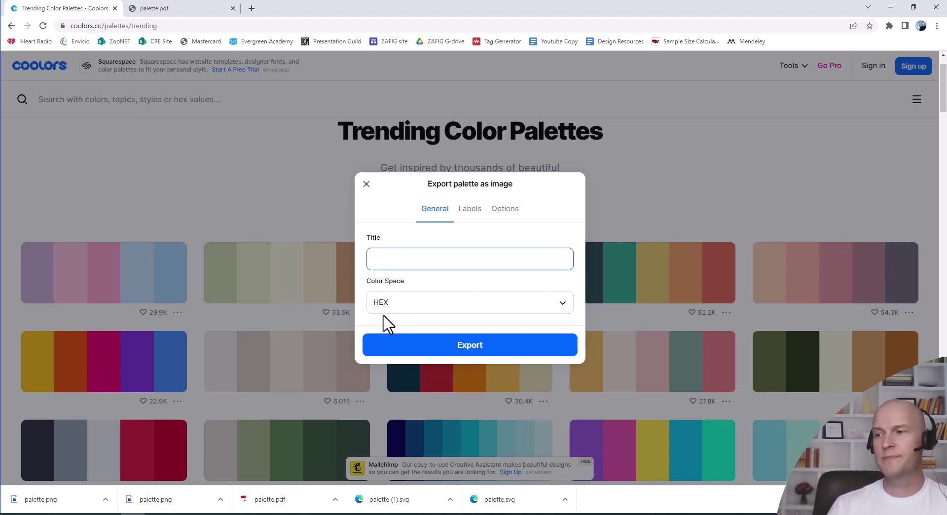
{"action": "left_click", "coordinate": [563, 345]}
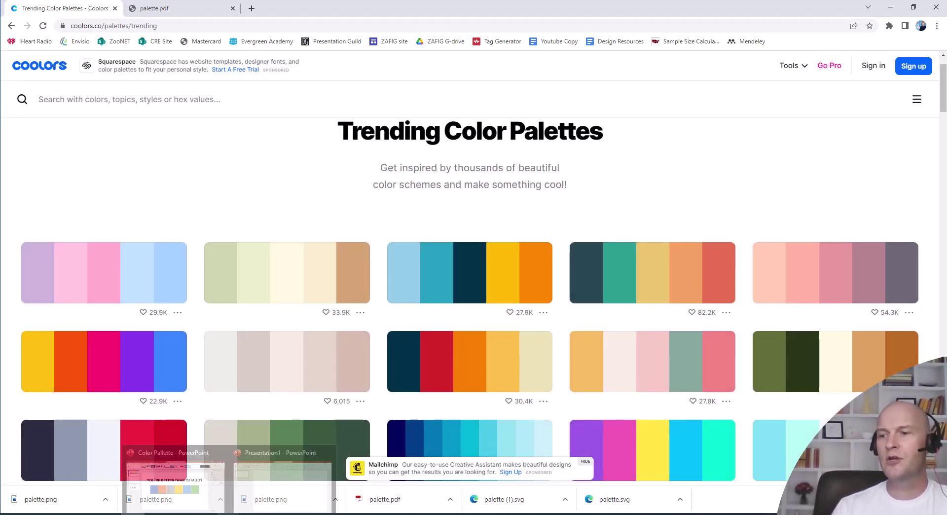
- Insert the downloaded palette image onto slide 2 of the Color Pallette presentation
{"action": "left_click", "coordinate": [228, 513]}
{"action": "left_click", "coordinate": [183, 498]}
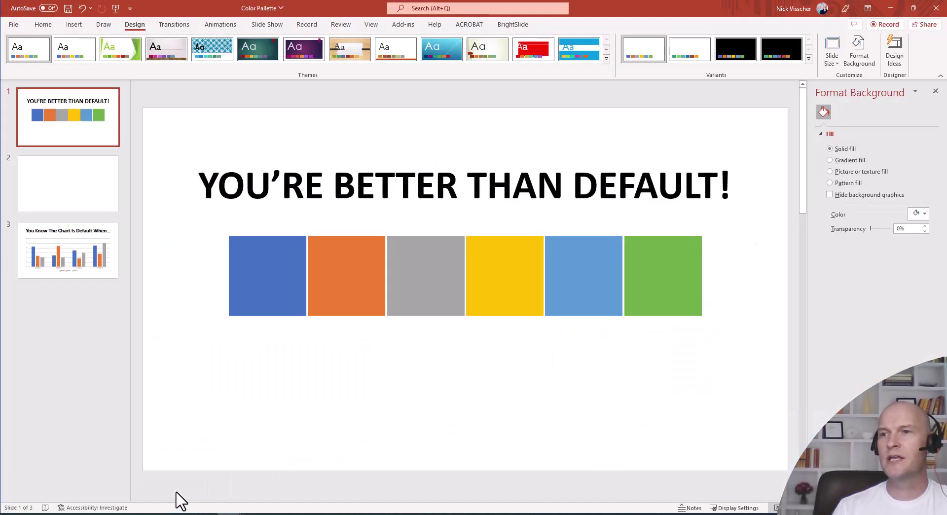
{"action": "left_click", "coordinate": [102, 192]}
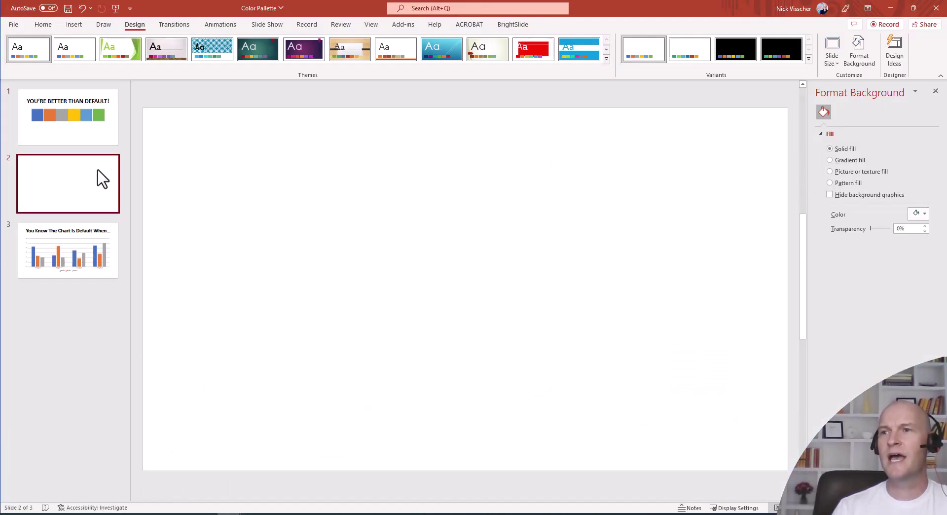
{"action": "left_click", "coordinate": [75, 25]}
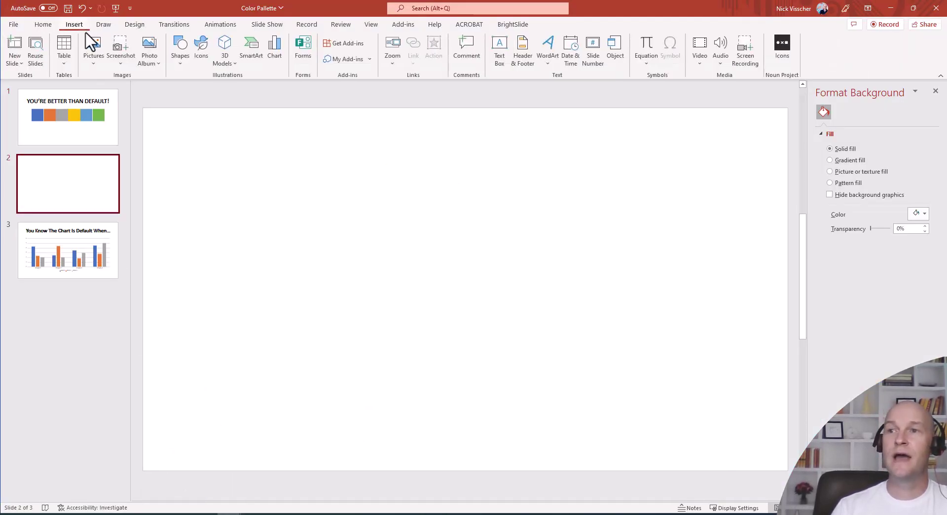
{"action": "left_click", "coordinate": [94, 62]}
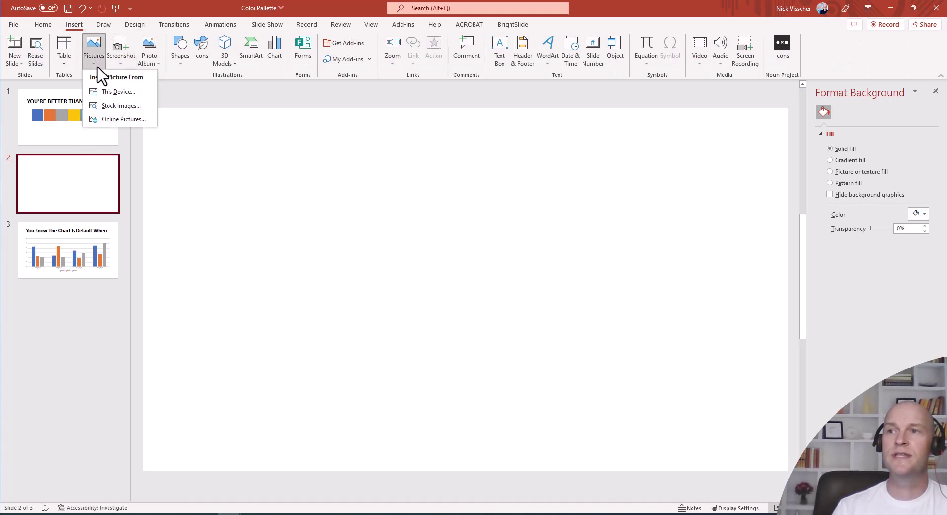
{"action": "left_click", "coordinate": [139, 95]}
{"action": "scroll", "coordinate": [54, 193], "scroll_direction": "up", "scroll_amount": 2}
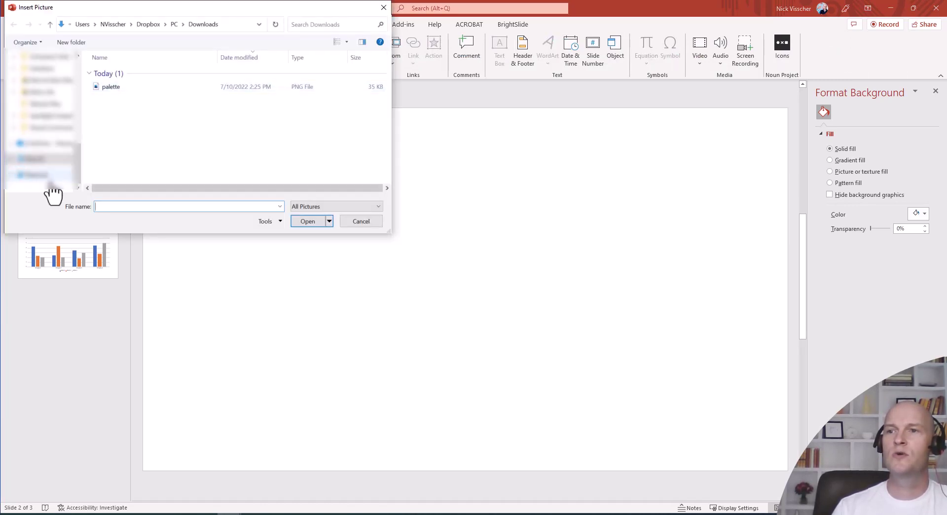
{"action": "scroll", "coordinate": [52, 194], "scroll_direction": "up", "scroll_amount": 4}
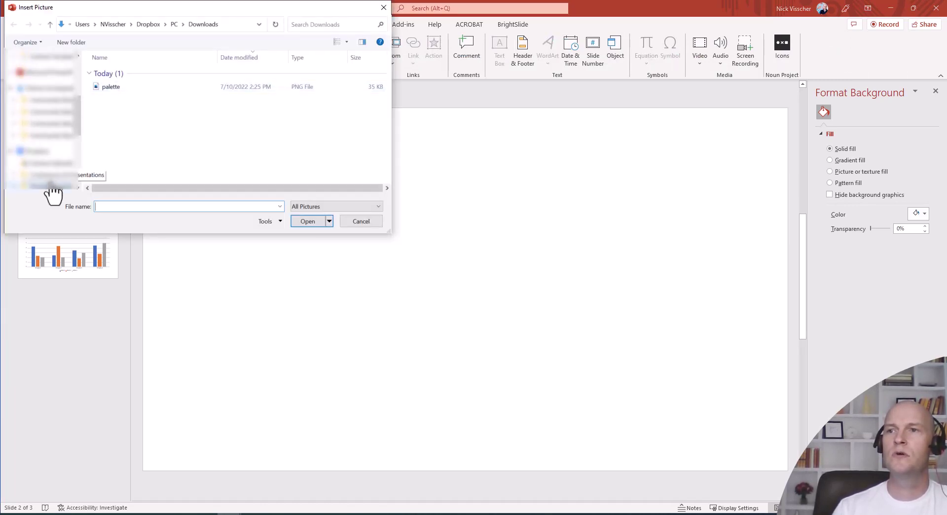
{"action": "left_click", "coordinate": [101, 88]}
{"action": "left_click", "coordinate": [308, 222]}
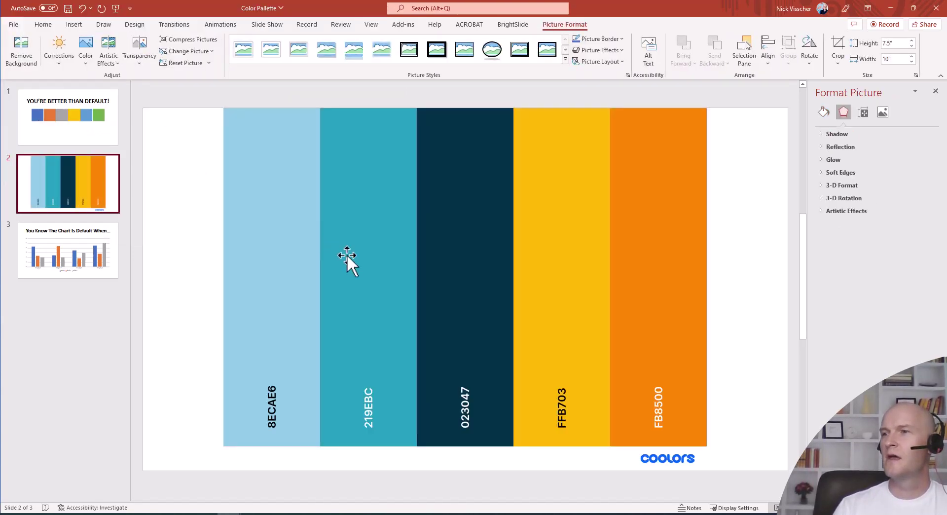
- Shrink the palette picture, rotate it 90°, and place it at the slide's left edge
{"action": "left_click_drag", "start_coordinate": [373, 218], "coordinate": [368, 226]}
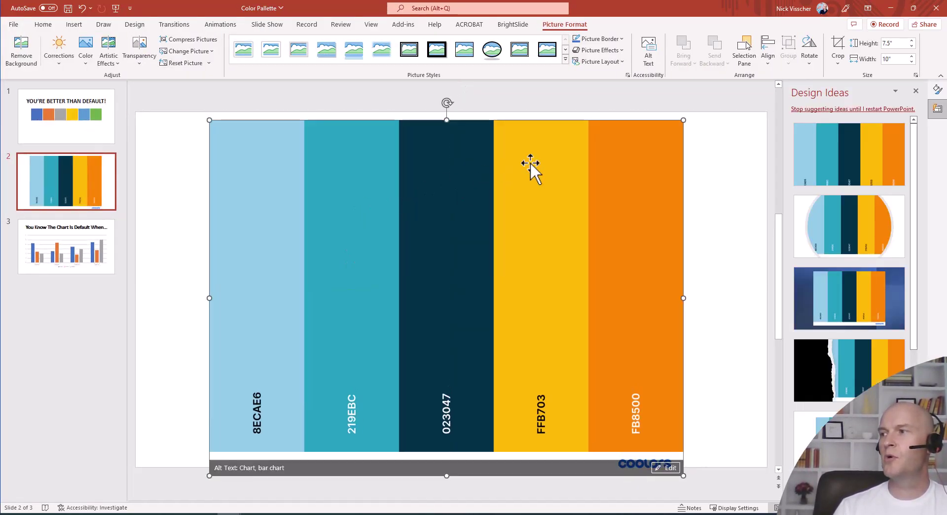
{"action": "mouse_move", "coordinate": [683, 122]}
{"action": "left_mouse_down"}
{"action": "mouse_move", "coordinate": [581, 218]}
{"action": "mouse_move", "coordinate": [537, 228]}
{"action": "left_mouse_up"}
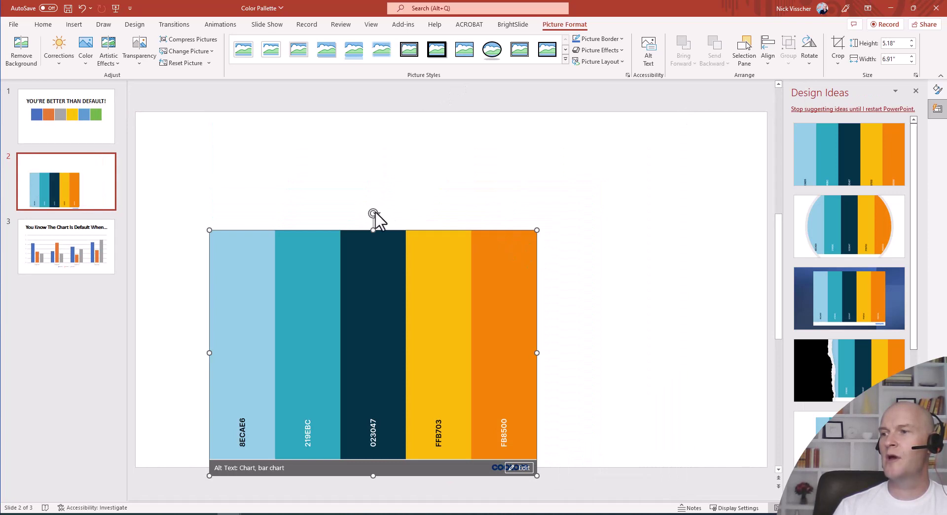
{"action": "mouse_move", "coordinate": [373, 213]}
{"action": "left_mouse_down"}
{"action": "mouse_move", "coordinate": [427, 259]}
{"action": "mouse_move", "coordinate": [419, 306]}
{"action": "mouse_move", "coordinate": [314, 249]}
{"action": "left_mouse_up"}
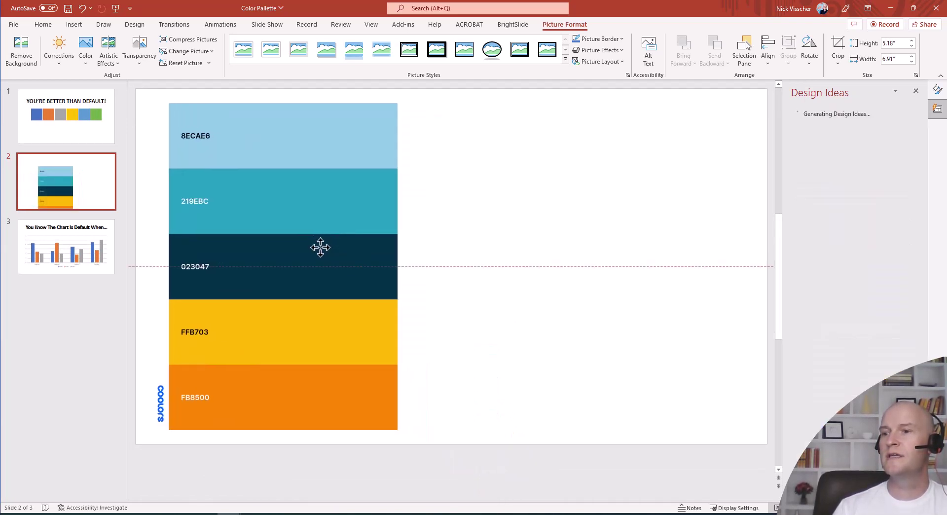
{"action": "left_click", "coordinate": [439, 233]}
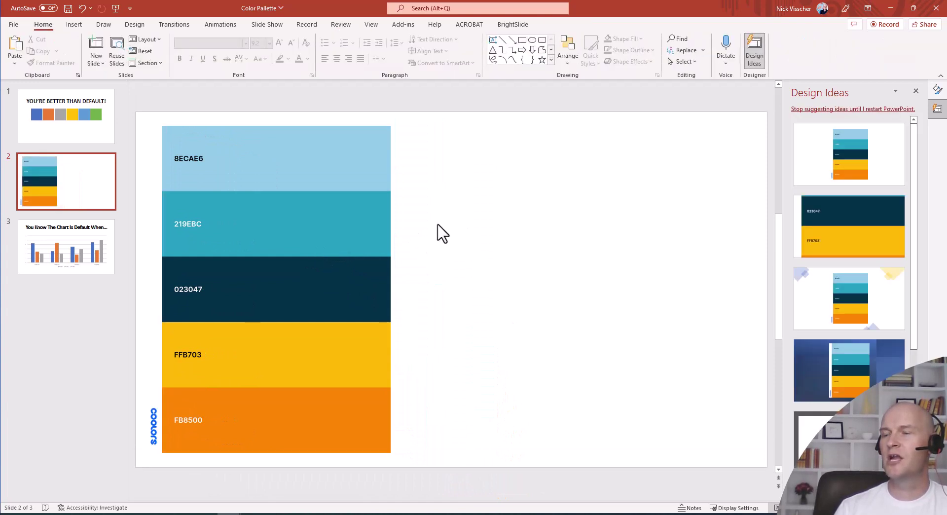
{"action": "left_click", "coordinate": [325, 174]}
{"action": "left_click_drag", "start_coordinate": [324, 174], "coordinate": [289, 193]}
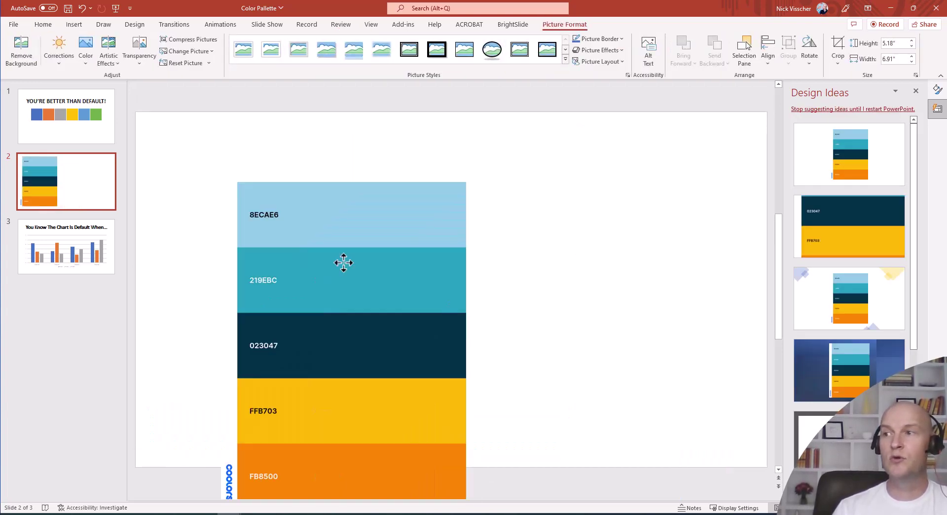
{"action": "left_click_drag", "start_coordinate": [289, 193], "coordinate": [290, 187]}
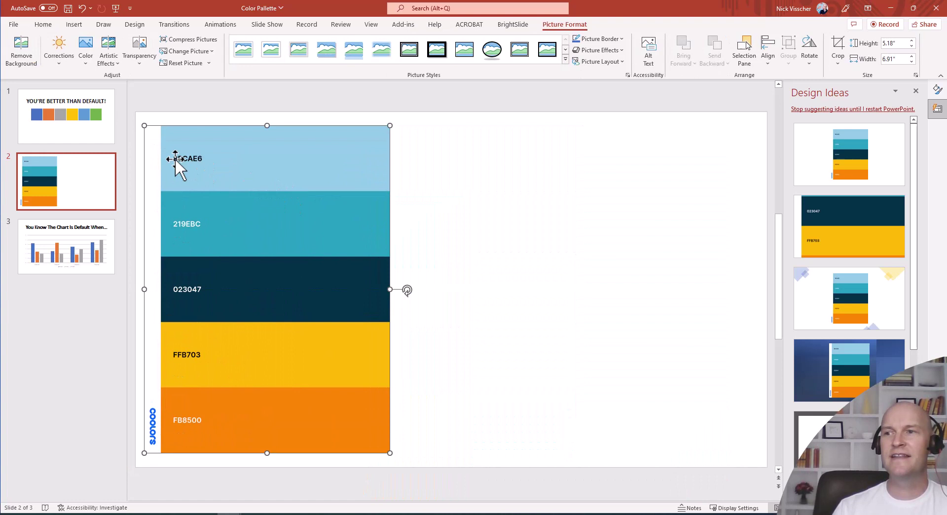
{"action": "left_click", "coordinate": [429, 222]}
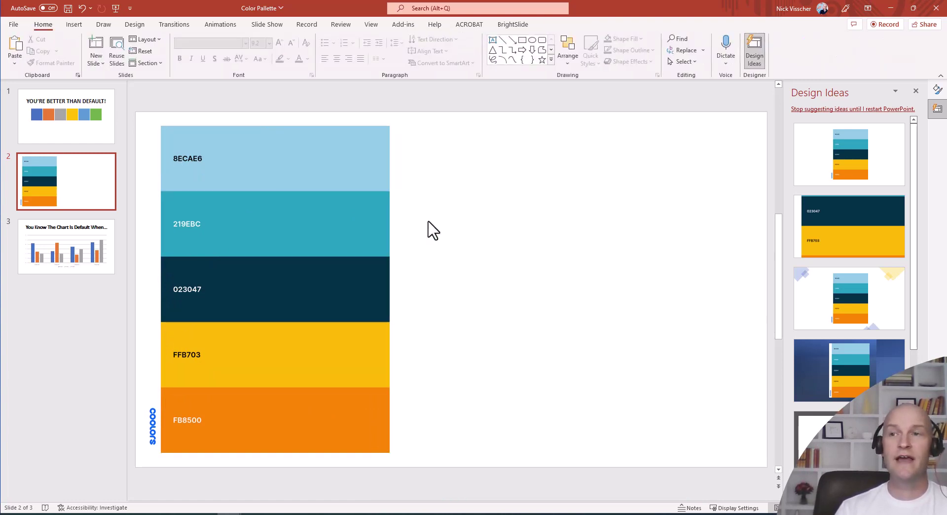
{"action": "left_click", "coordinate": [101, 143]}
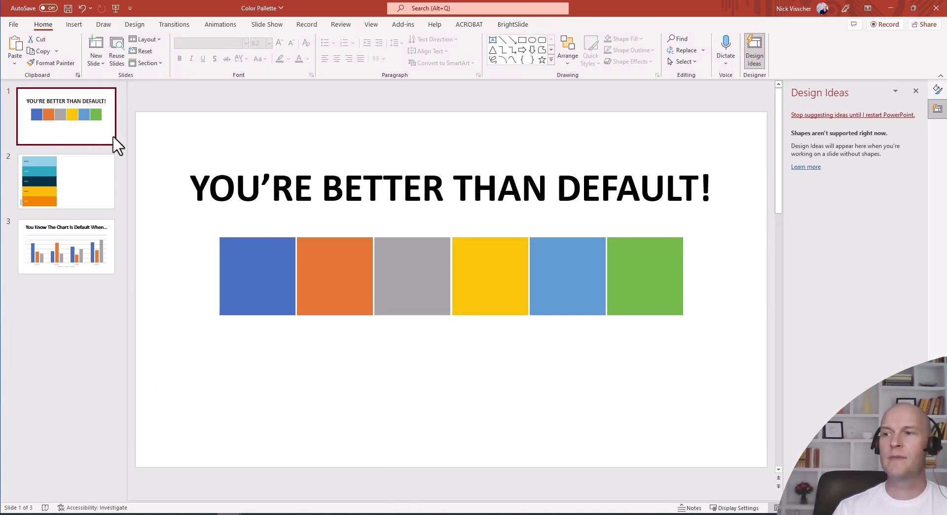
- Close Design Ideas and, with slide 2 selected, open the Design > Variants > Colors list
{"action": "left_click", "coordinate": [916, 92]}
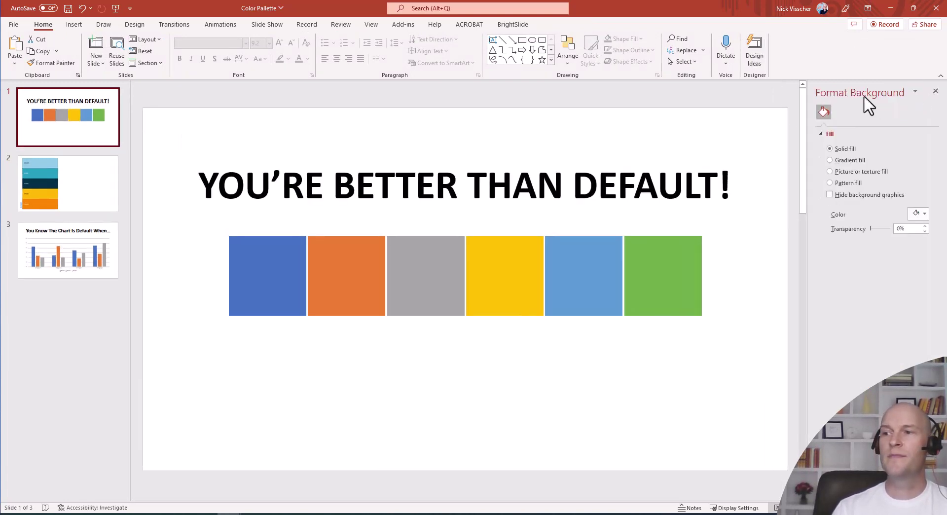
{"action": "left_click", "coordinate": [109, 207]}
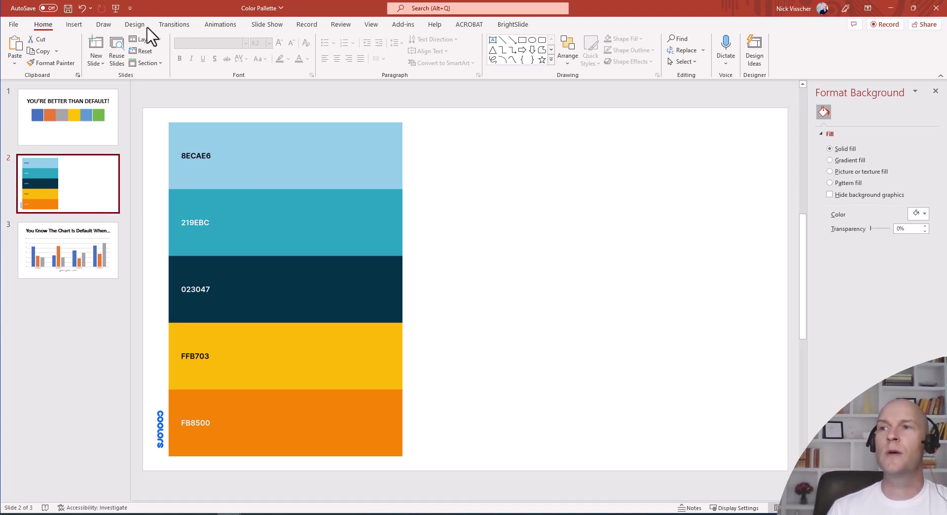
{"action": "left_click", "coordinate": [135, 24]}
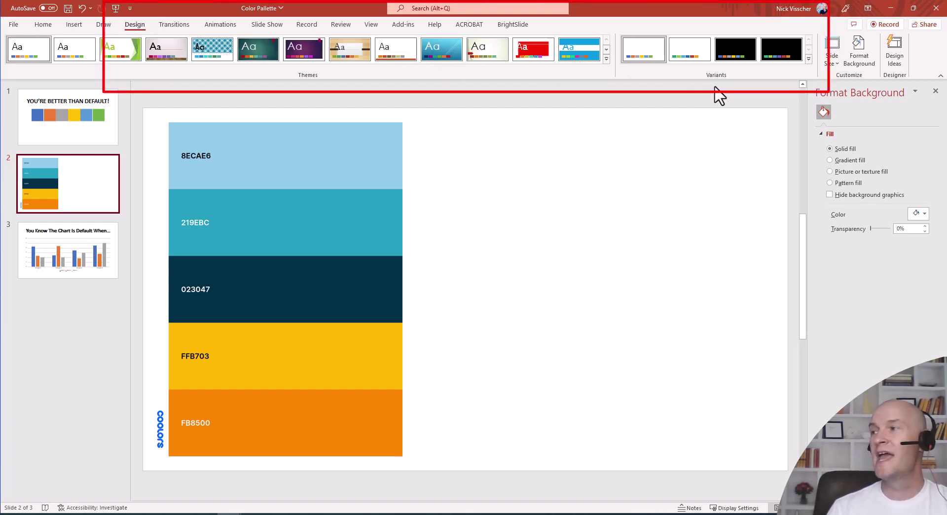
{"action": "left_click", "coordinate": [809, 60]}
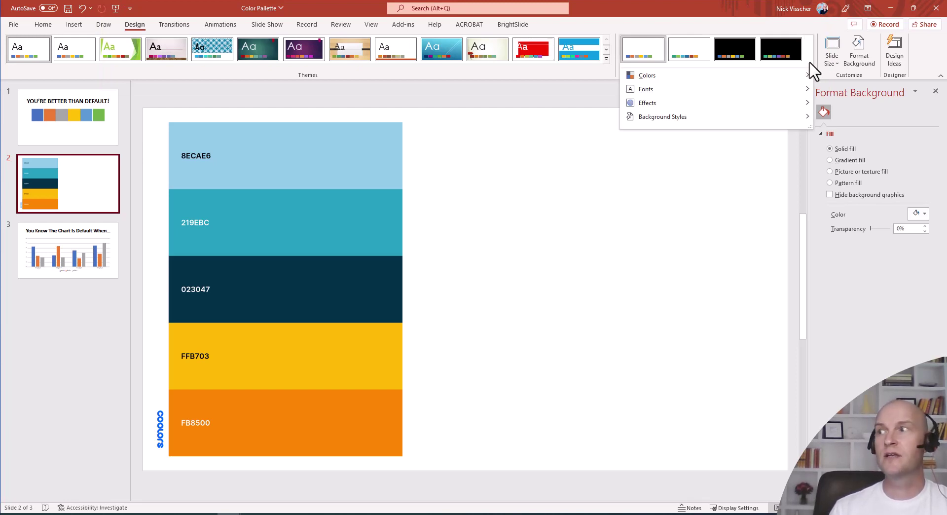
{"action": "key", "text": "Down"}
{"action": "key", "text": "Right"}
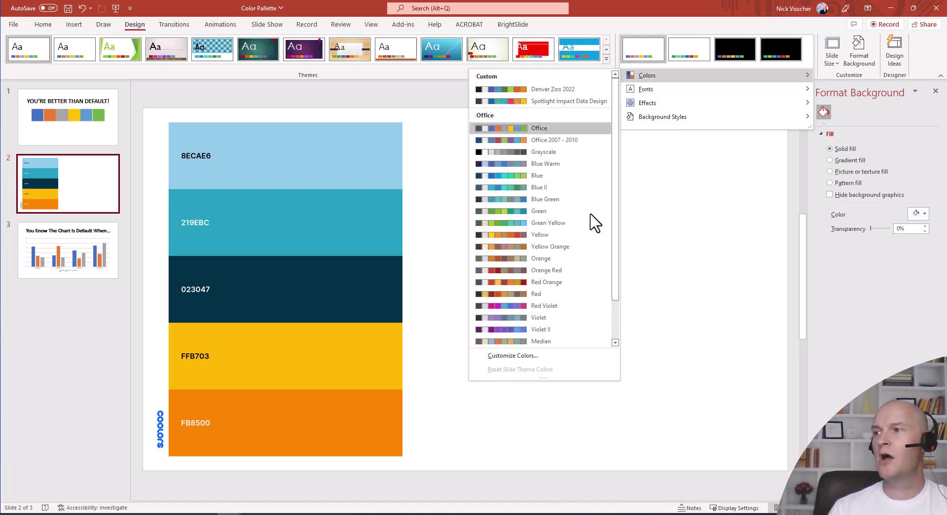
{"action": "scroll", "coordinate": [577, 235], "scroll_direction": "down", "scroll_amount": 2}
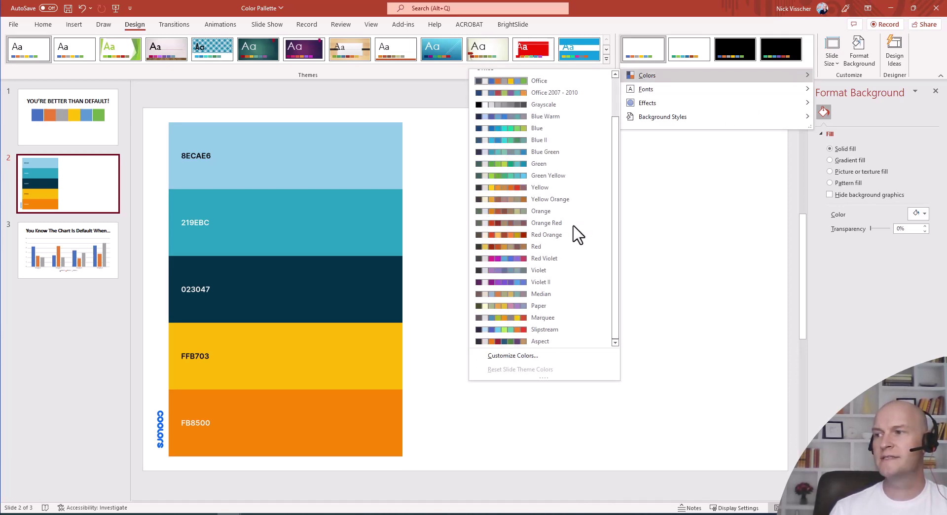
{"action": "key", "text": "Up"}
{"action": "key", "text": "Up"}
{"action": "key", "text": "Up"}
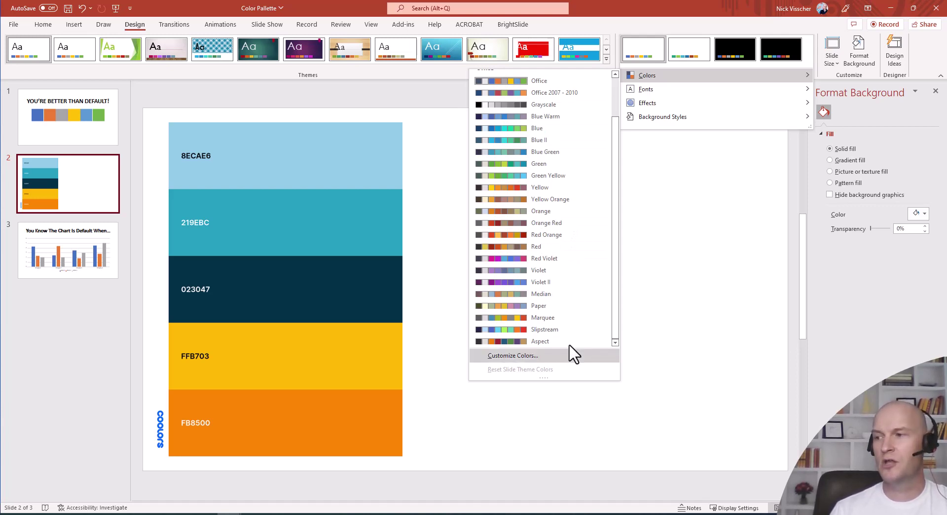
- Start Customize Colors and expand the Accent 1 colour dropdown
{"action": "left_click", "coordinate": [592, 355]}
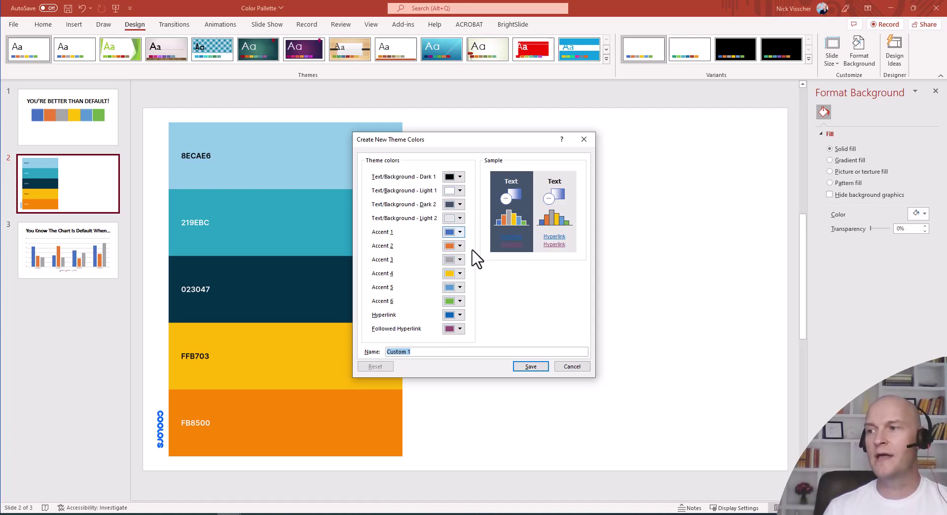
{"action": "left_click", "coordinate": [460, 232]}
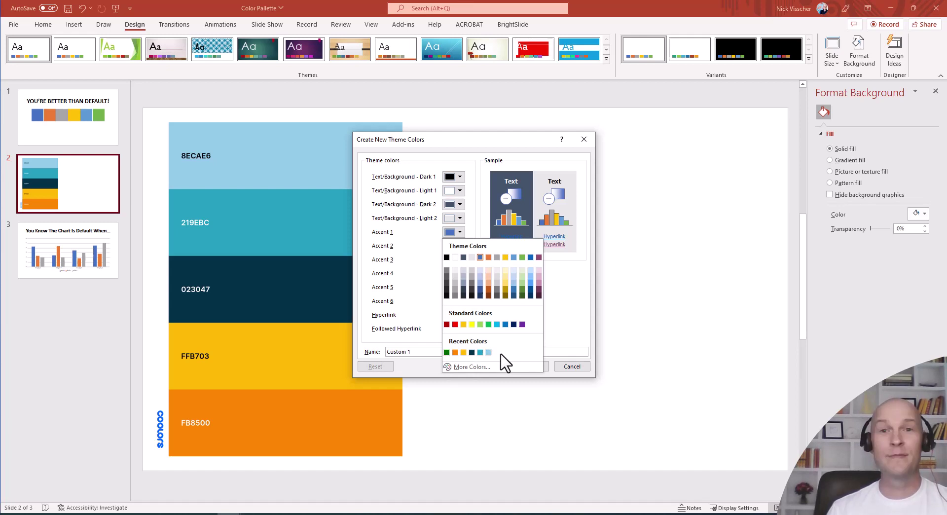
- Set Accent 1 to hex 8ECAE6 in the custom colour picker
{"action": "left_click", "coordinate": [533, 370]}
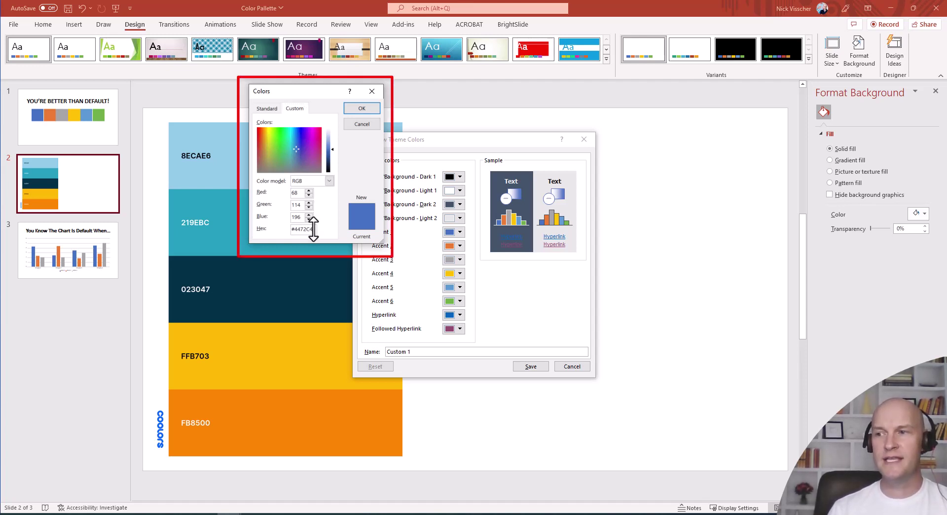
{"action": "key", "text": "BackSpace"}
{"action": "key", "text": "BackSpace"}
{"action": "key", "text": "BackSpace"}
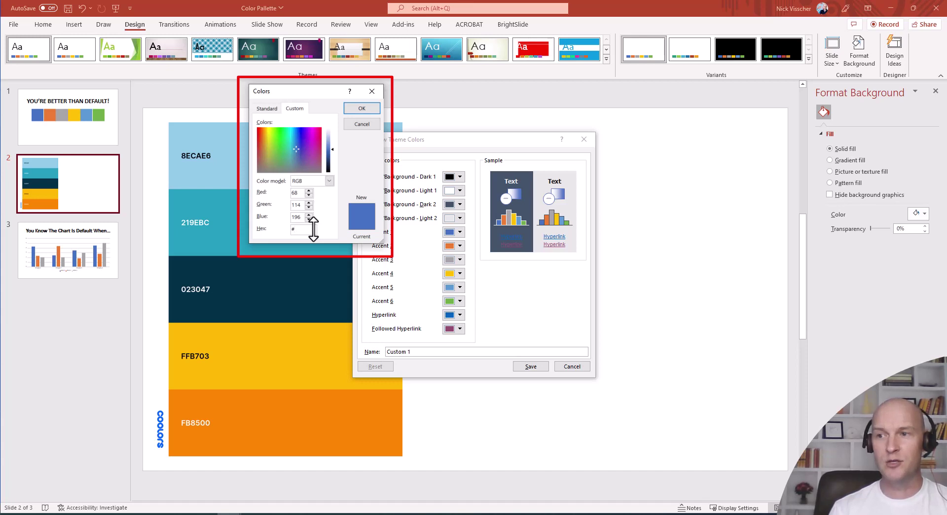
{"action": "type", "text": "8ec"}
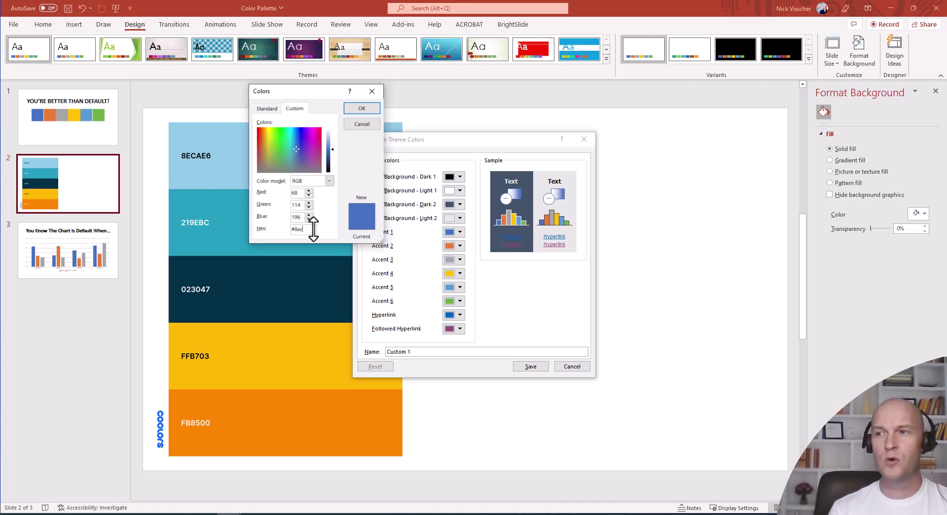
{"action": "type", "text": "ae6"}
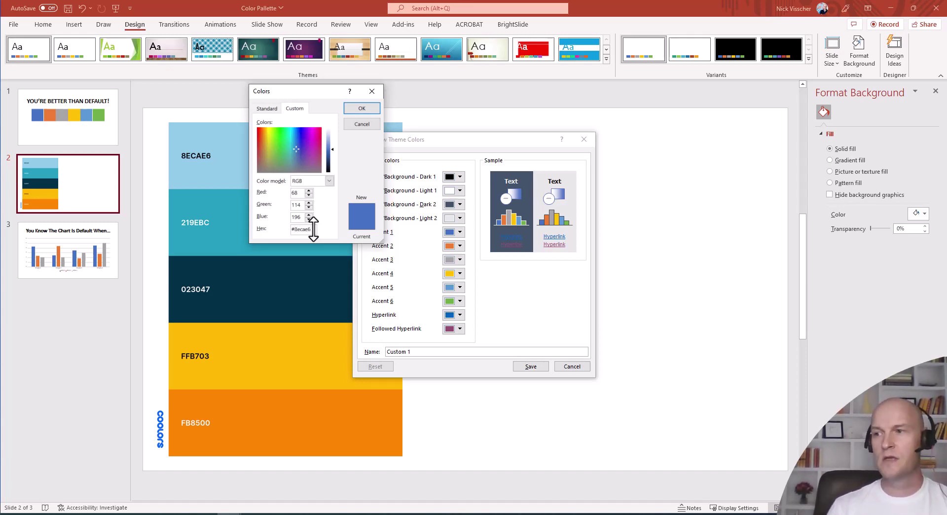
{"action": "left_click", "coordinate": [362, 108]}
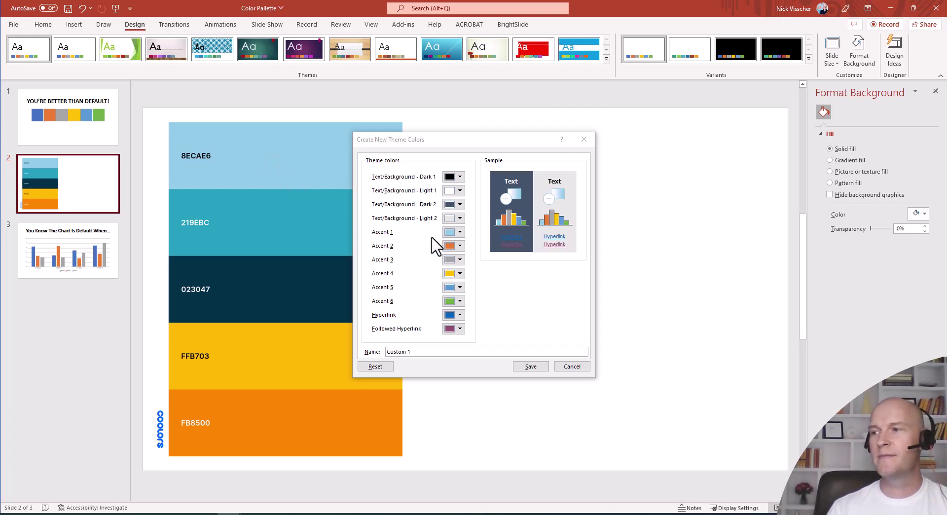
- Set Accent 2 to teal 219EBC and Accent 3 to dark navy 023047
{"action": "left_click", "coordinate": [454, 246]}
{"action": "left_click", "coordinate": [503, 383]}
{"action": "type", "text": "#"}
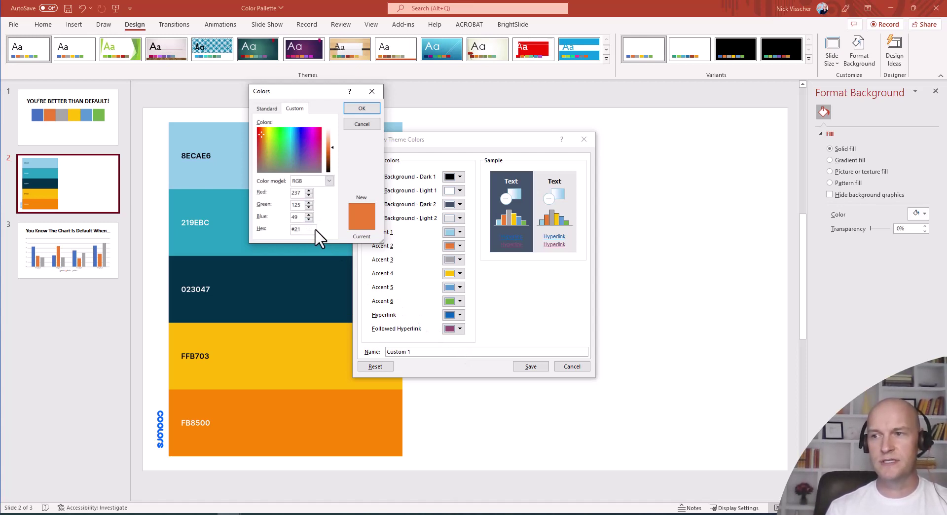
{"action": "type", "text": "219ebc"}
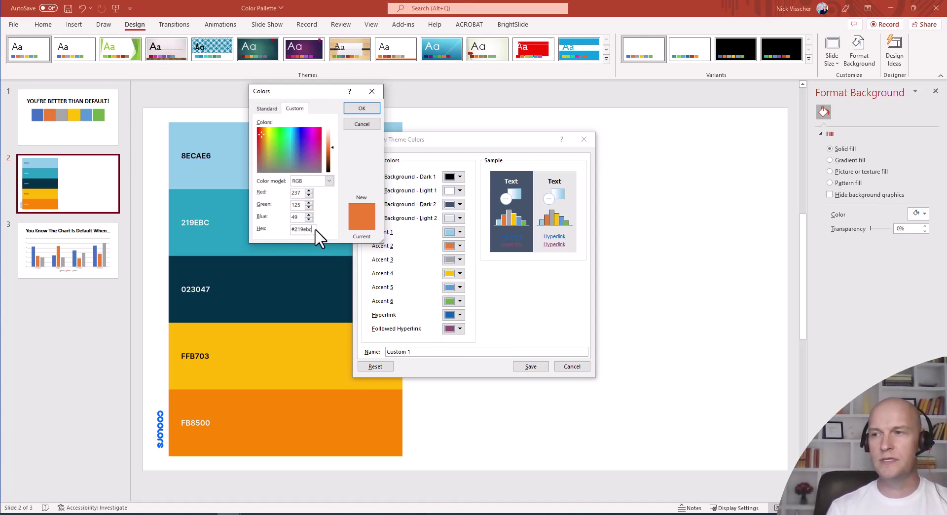
{"action": "key", "text": "Return"}
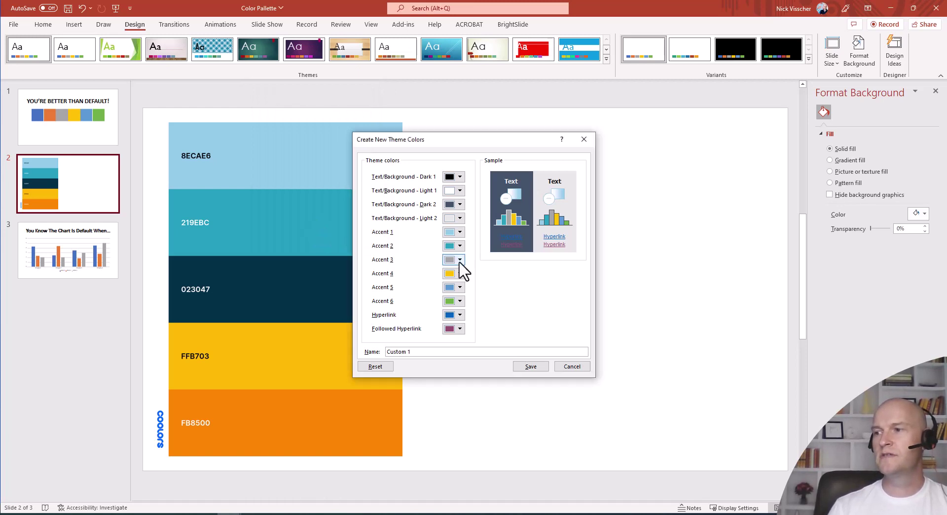
{"action": "left_click", "coordinate": [460, 260]}
{"action": "left_click", "coordinate": [498, 396]}
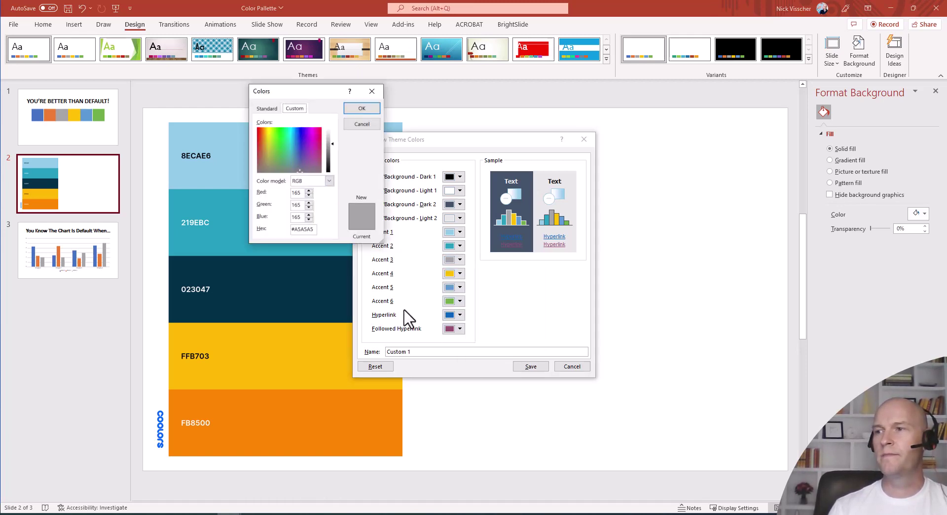
{"action": "double_click", "coordinate": [302, 229]}
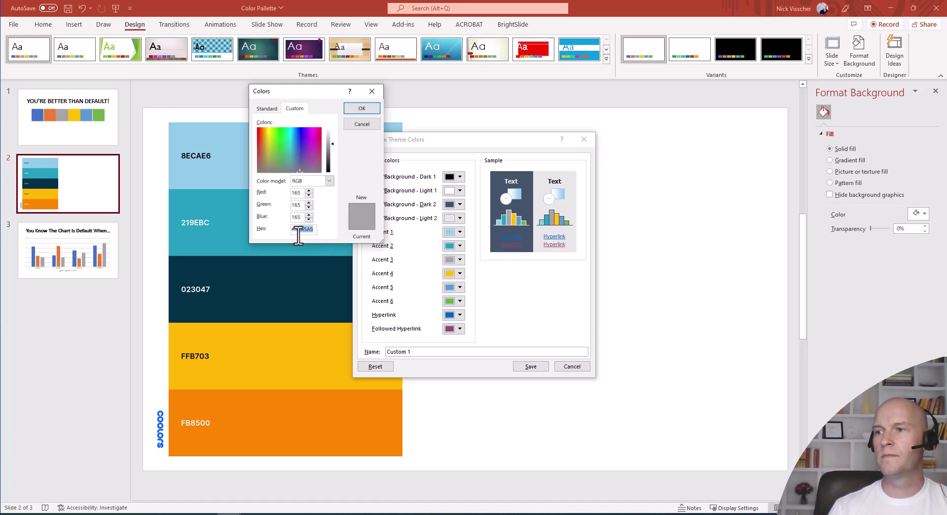
{"action": "key", "text": "BackSpace"}
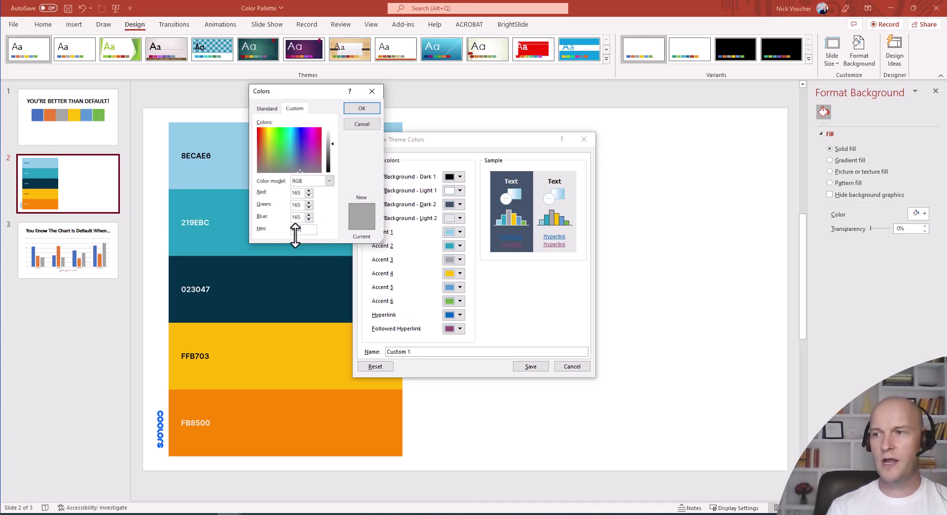
{"action": "type", "text": "023047"}
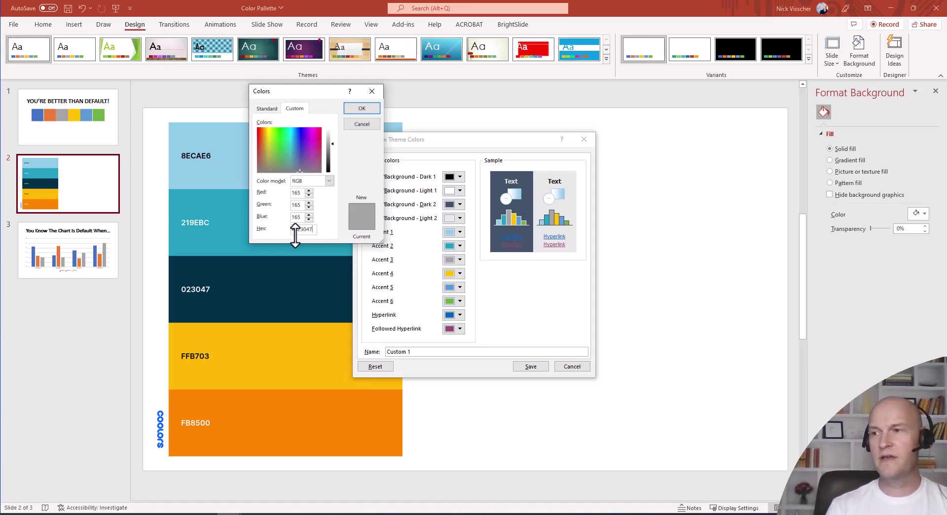
{"action": "key", "text": "Return"}
- Set Accent 4 to yellow FFB703 and Accent 5 to orange FB8500
{"action": "left_click", "coordinate": [459, 274]}
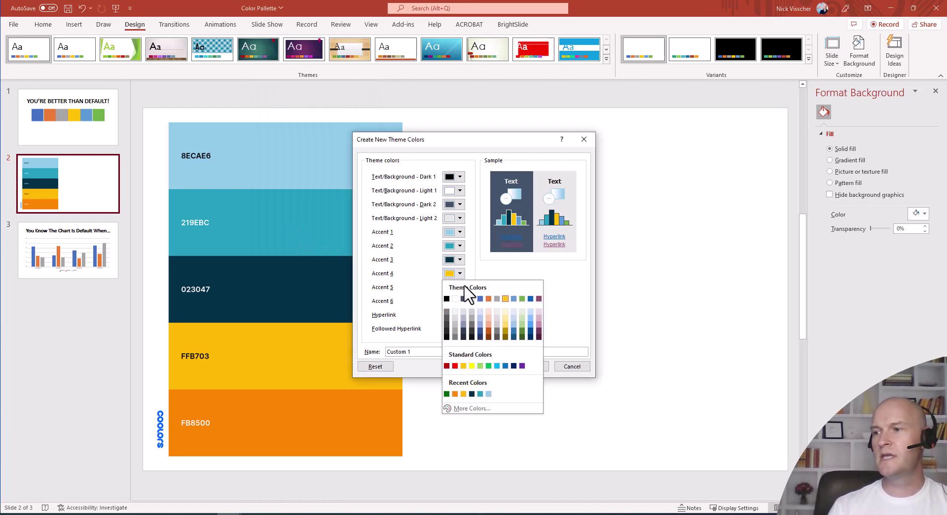
{"action": "left_click", "coordinate": [473, 409]}
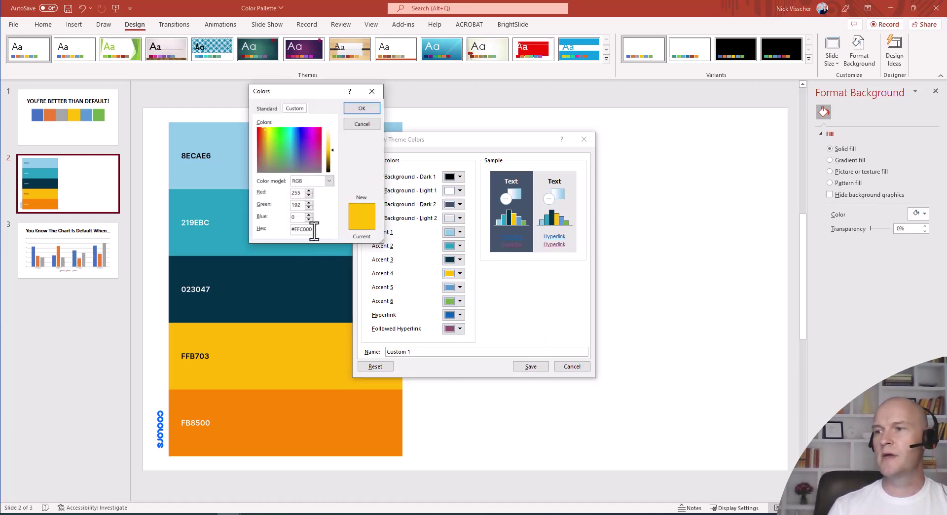
{"action": "key", "text": "BackSpace"}
{"action": "key", "text": "BackSpace"}
{"action": "key", "text": "BackSpace"}
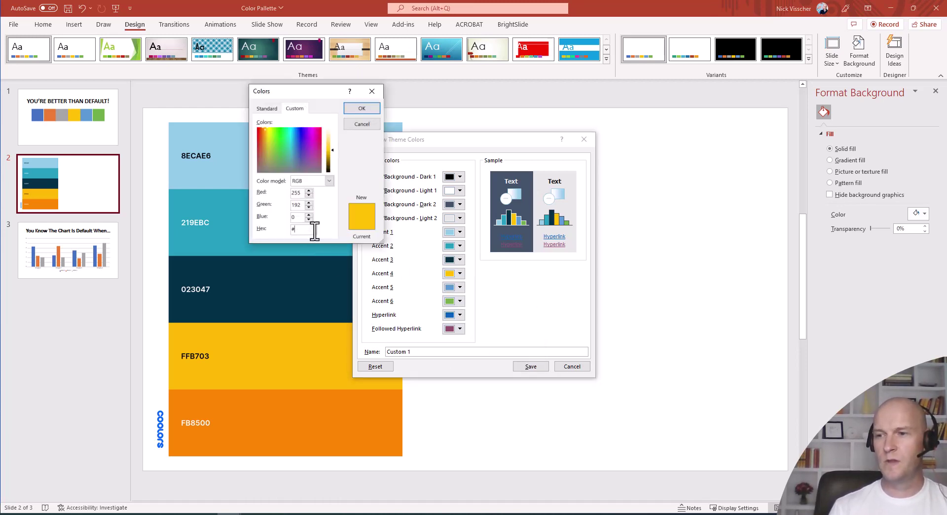
{"action": "type", "text": "ffb703"}
{"action": "key", "text": "Return"}
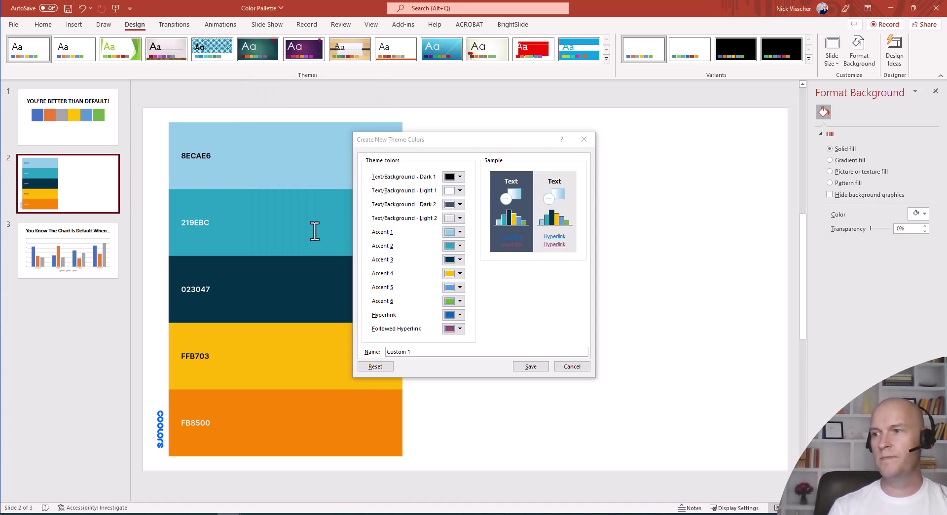
{"action": "left_click", "coordinate": [460, 287]}
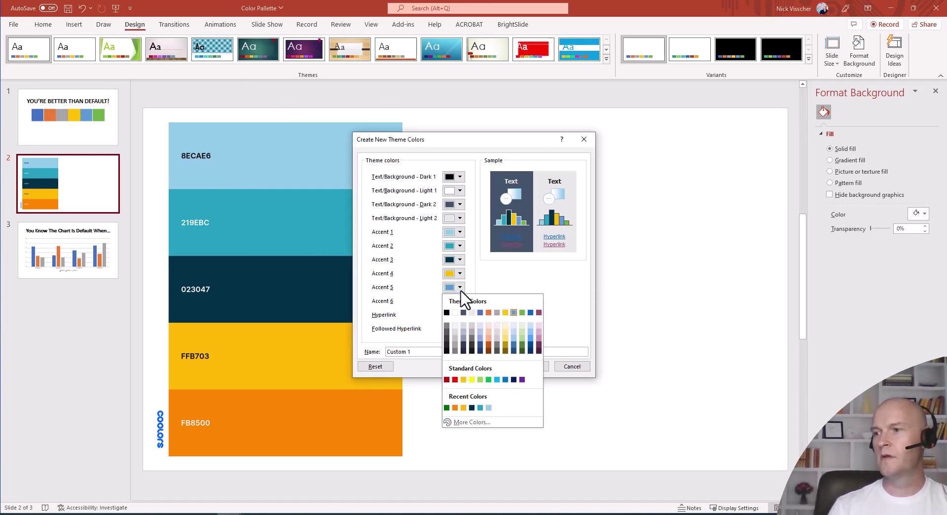
{"action": "left_click", "coordinate": [492, 422]}
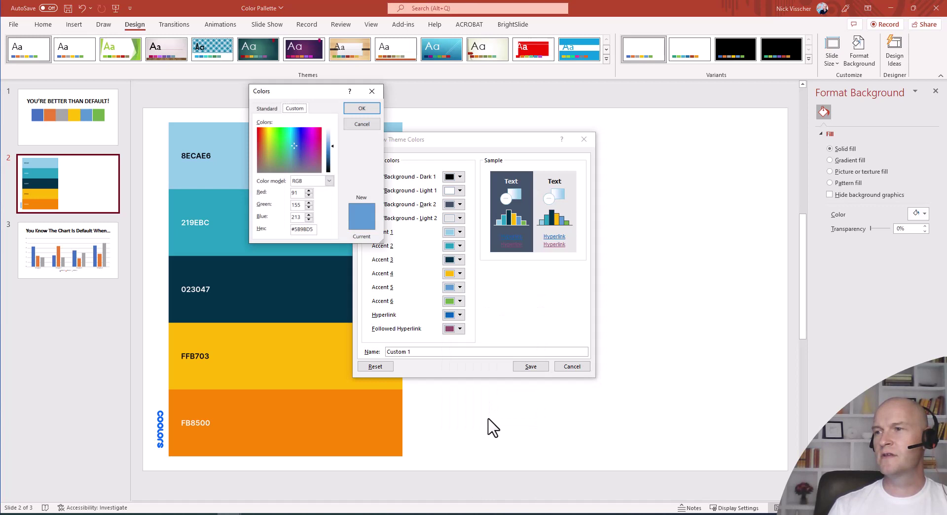
{"action": "left_click", "coordinate": [315, 229]}
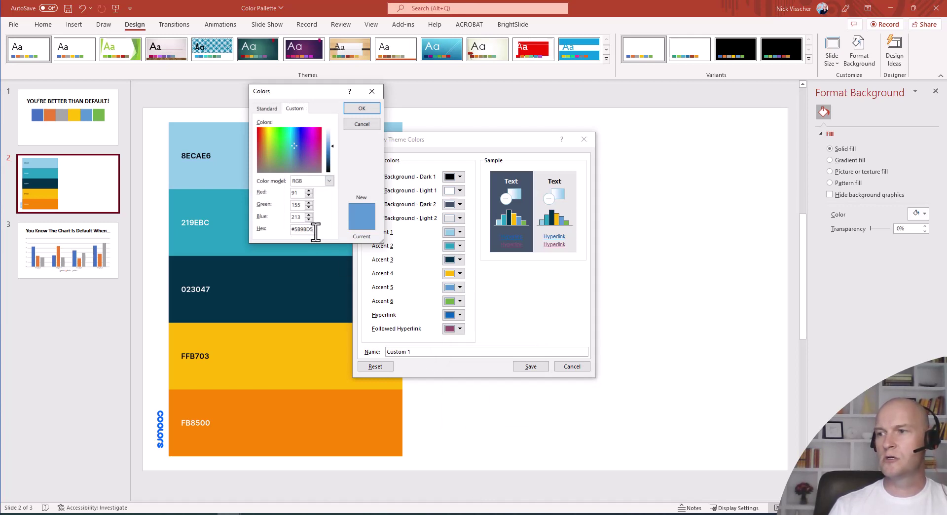
{"action": "key", "text": "BackSpace"}
{"action": "key", "text": "BackSpace"}
{"action": "key", "text": "BackSpace"}
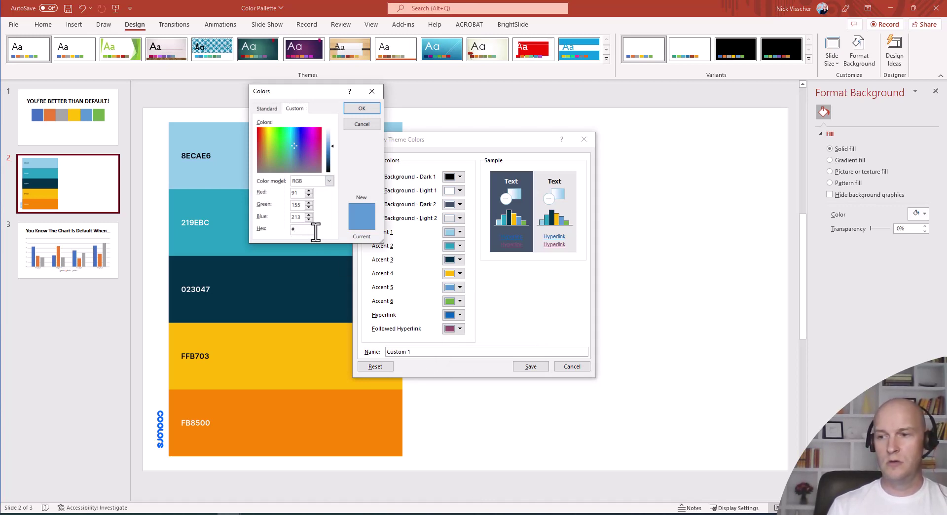
{"action": "type", "text": "fb8500"}
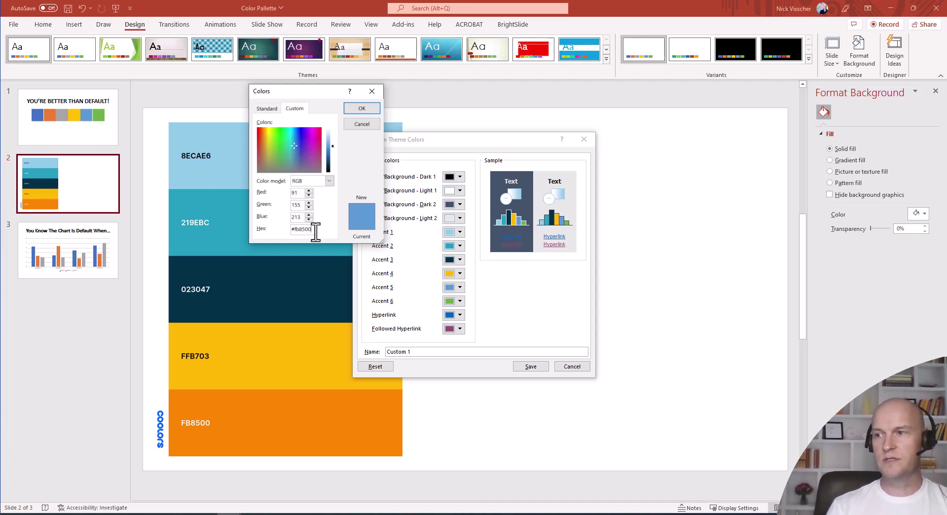
{"action": "left_click", "coordinate": [354, 103]}
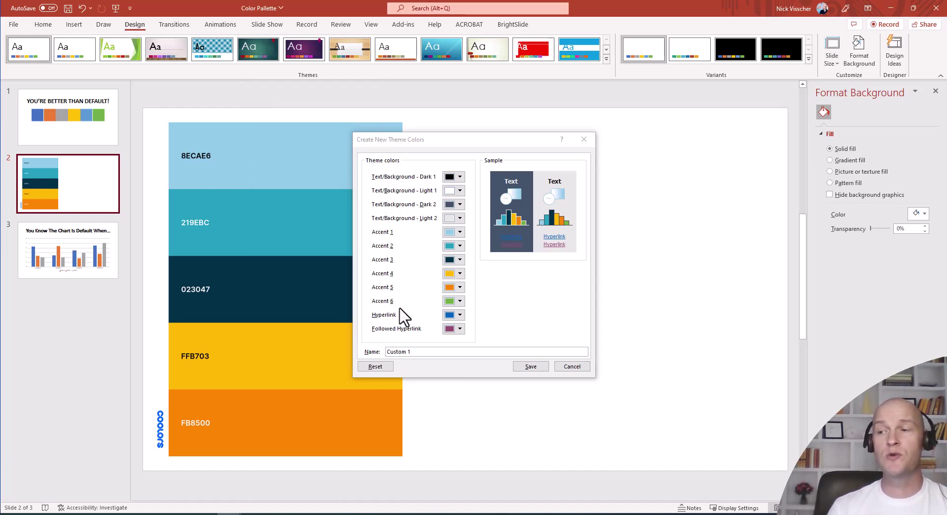
- Set Accent 6 to dark green from the Standard colours tab
{"action": "left_click", "coordinate": [462, 304]}
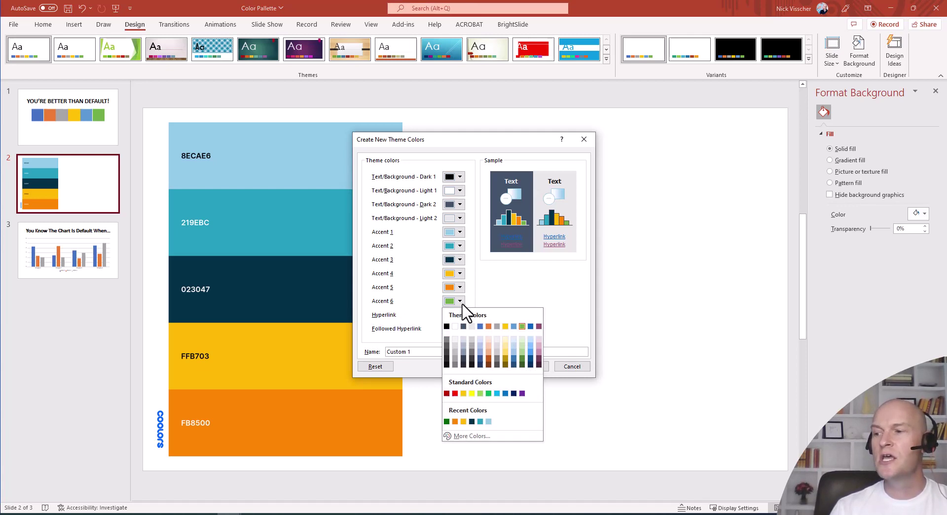
{"action": "left_click", "coordinate": [508, 436]}
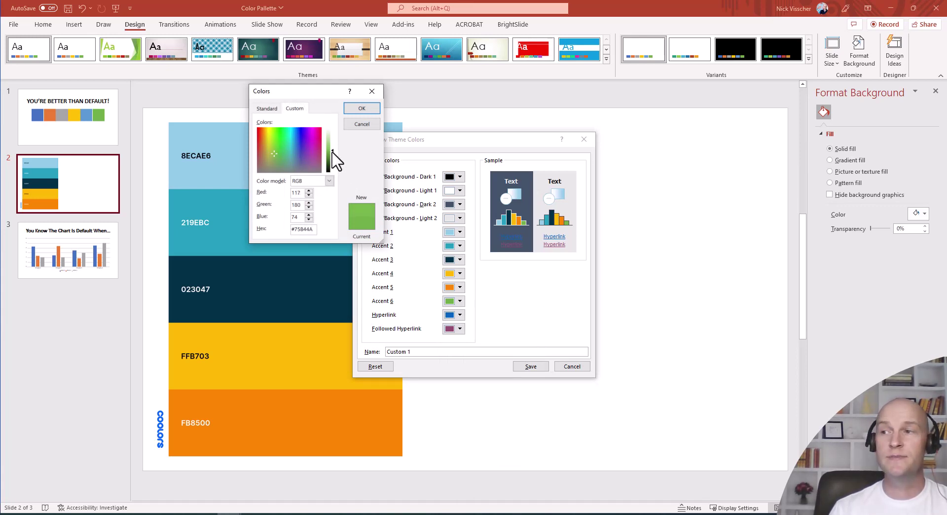
{"action": "left_click_drag", "start_coordinate": [333, 157], "coordinate": [332, 160]}
{"action": "left_click", "coordinate": [267, 109]}
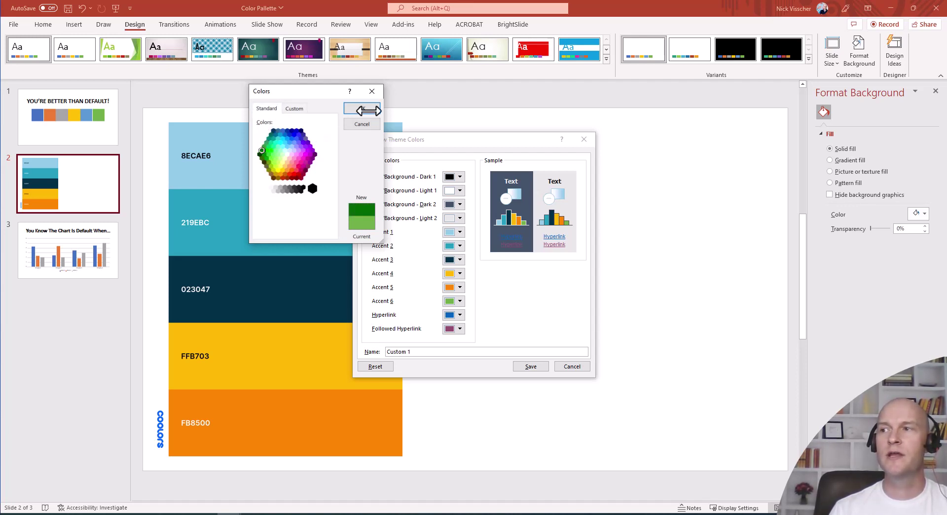
{"action": "left_click", "coordinate": [367, 109]}
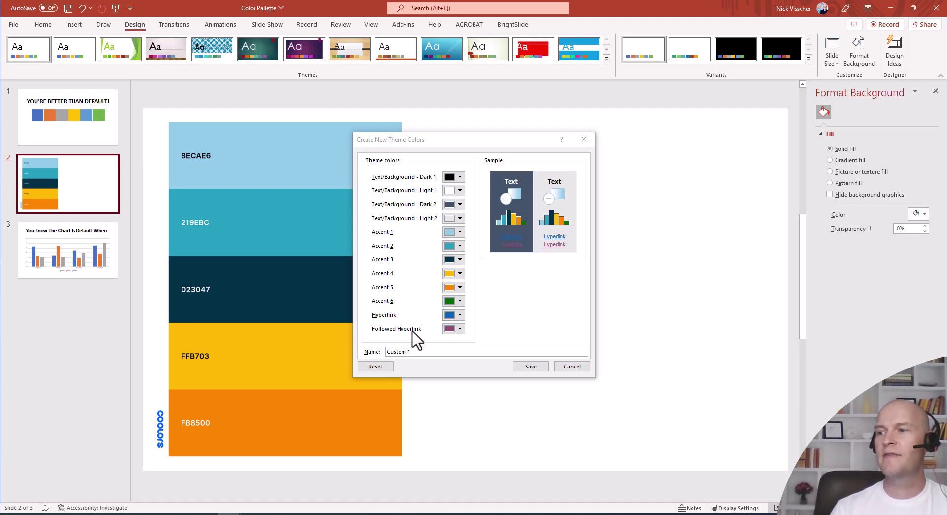
- Name the custom colour set 'Coolors.co' and save it
{"action": "left_click", "coordinate": [416, 351]}
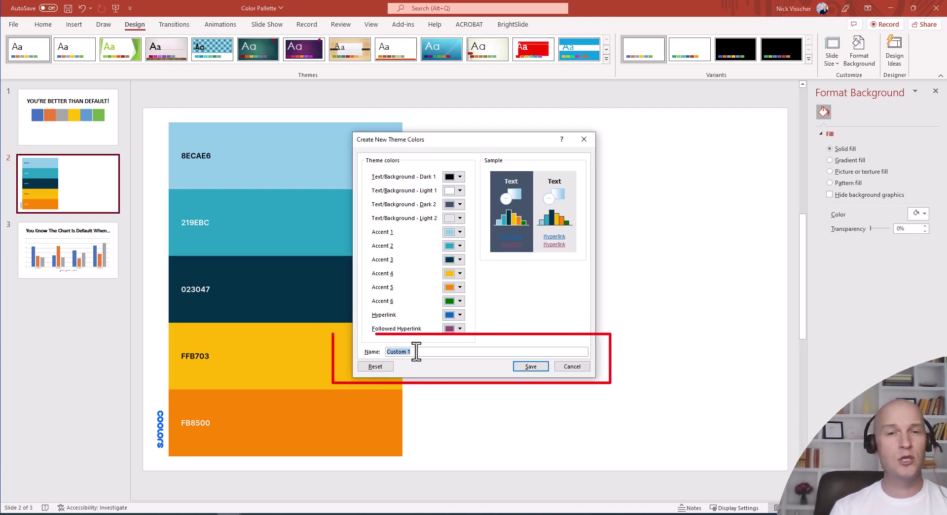
{"action": "type", "text": "Coolors."}
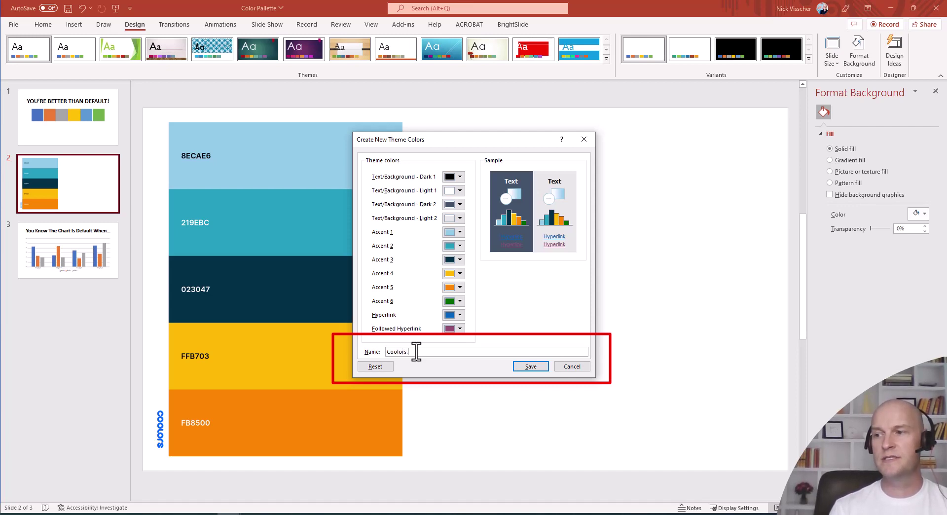
{"action": "type", "text": "co"}
{"action": "left_click", "coordinate": [535, 368]}
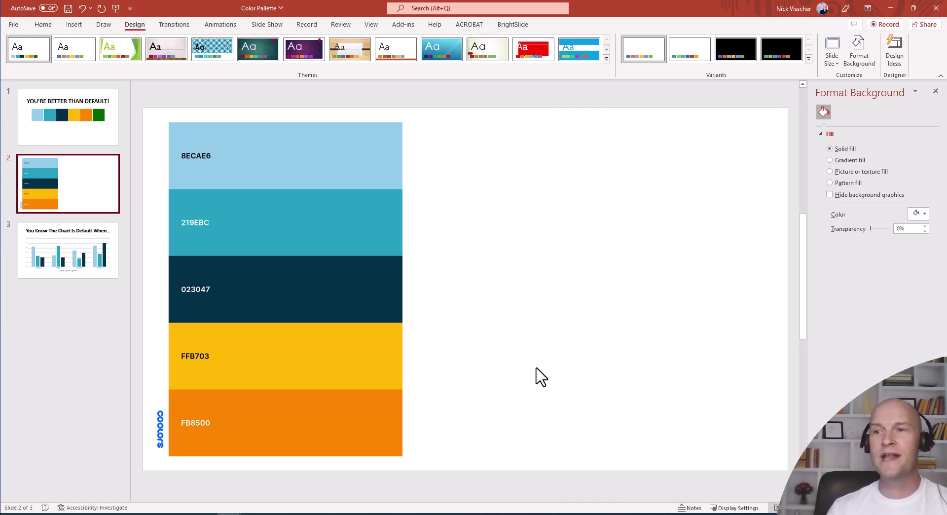
{"action": "left_click", "coordinate": [113, 143]}
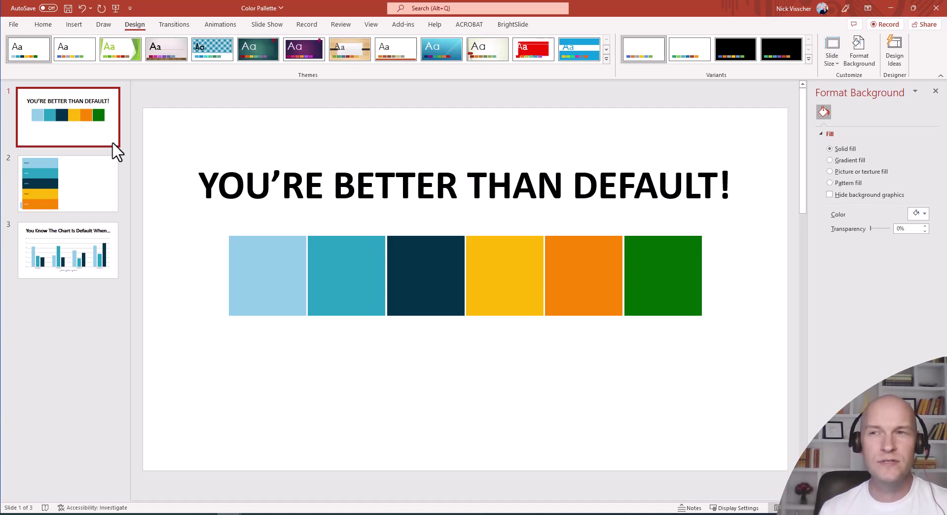
{"action": "left_click", "coordinate": [118, 254]}
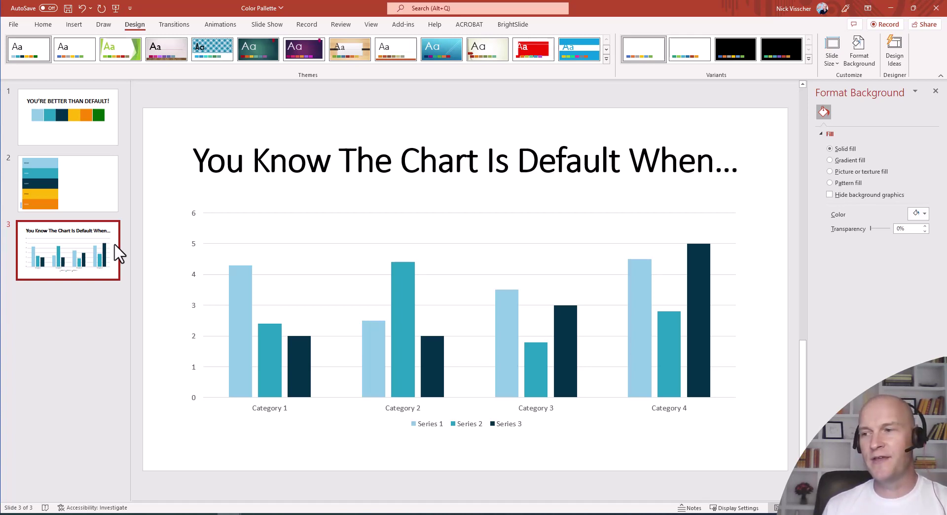
{"action": "left_click", "coordinate": [110, 195]}
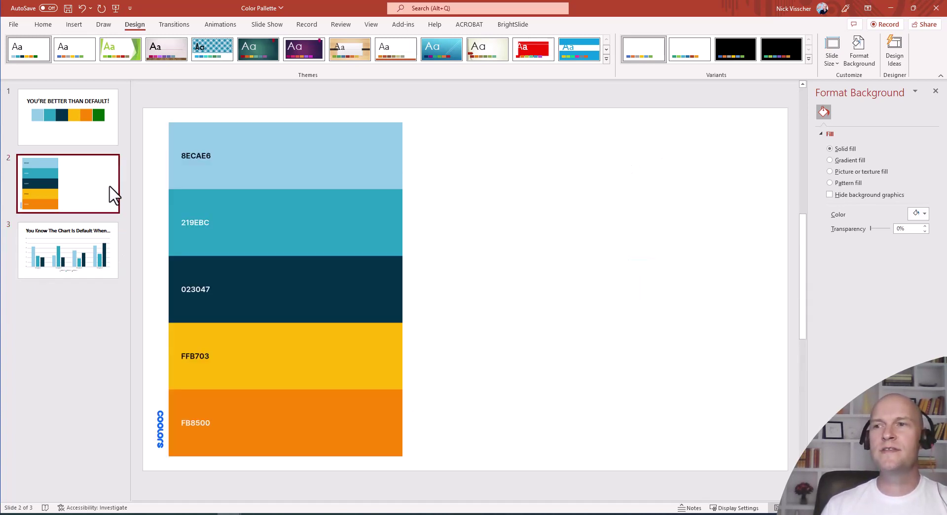
- Show slide 1 to check its swatches now use the Coolors palette colours
{"action": "left_click", "coordinate": [109, 133]}
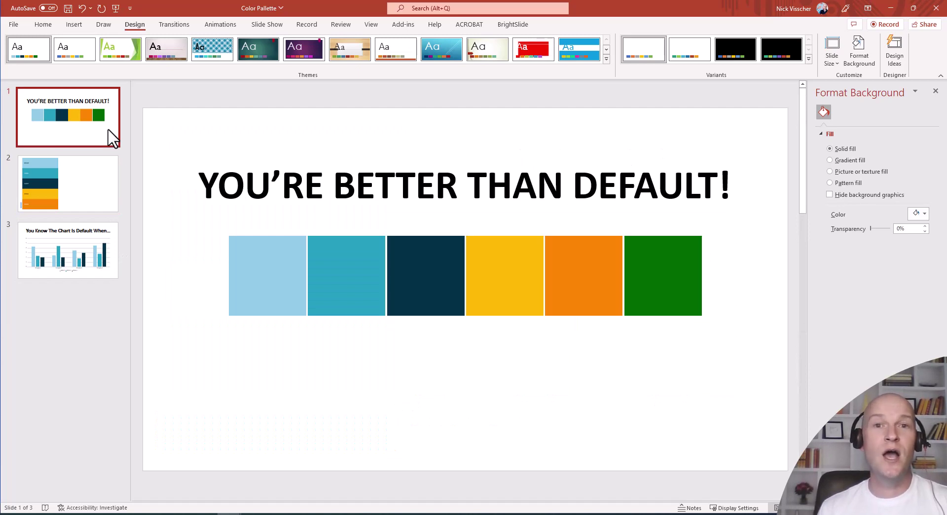